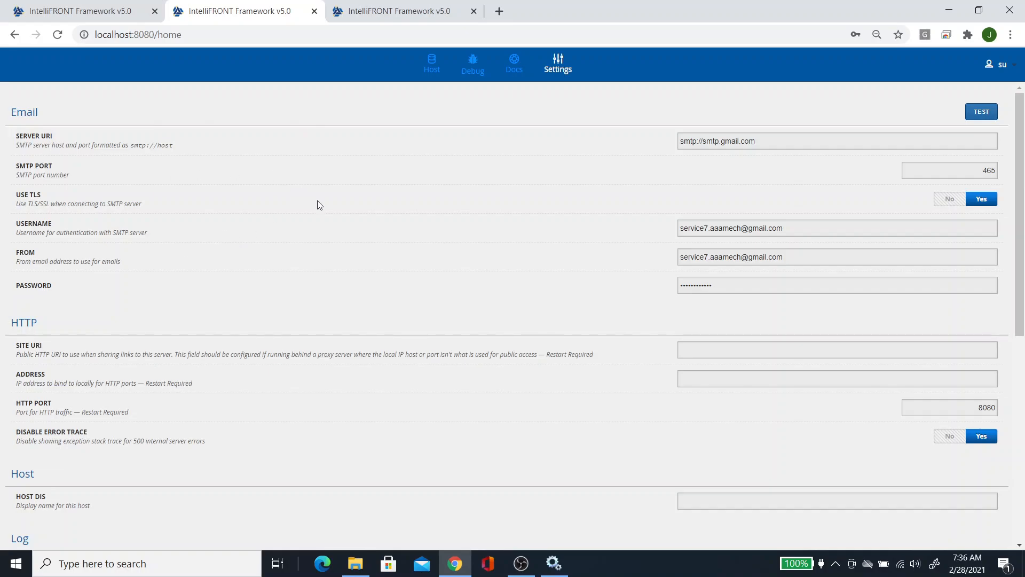
Review the remaining host settings down to the User section and open the host's list of users
drag(1024, 248, 1024, 458)
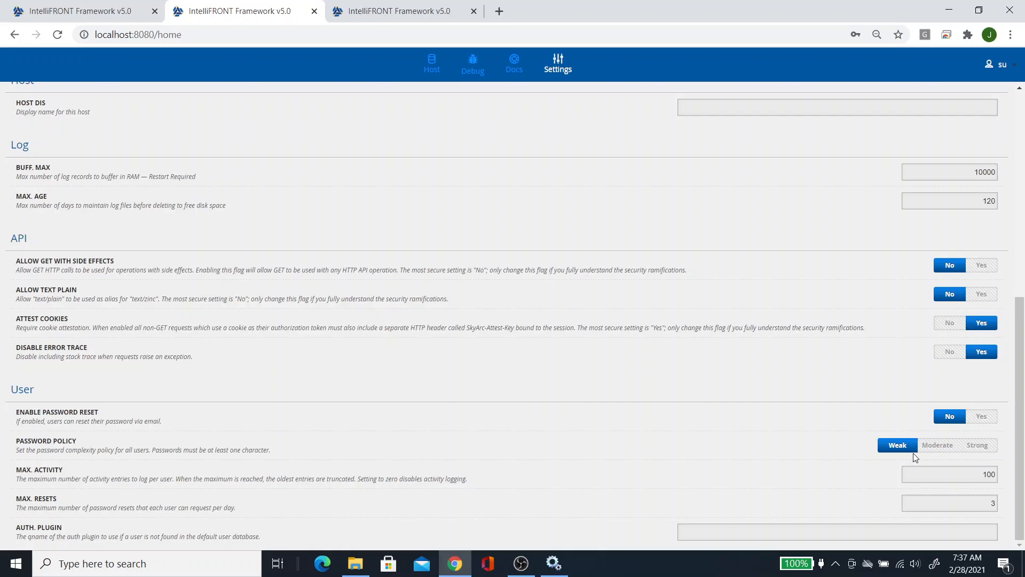
click(433, 65)
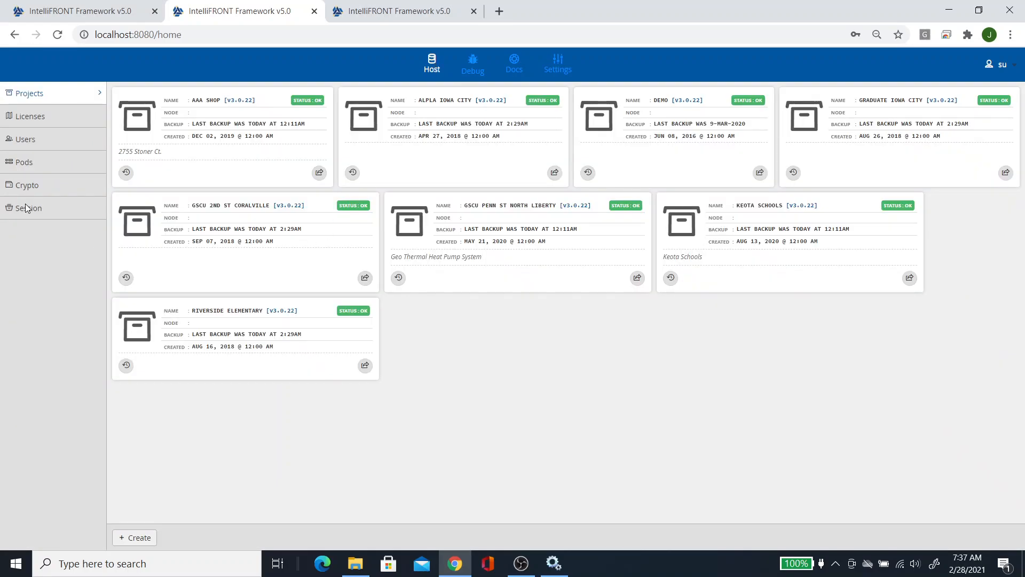
click(34, 142)
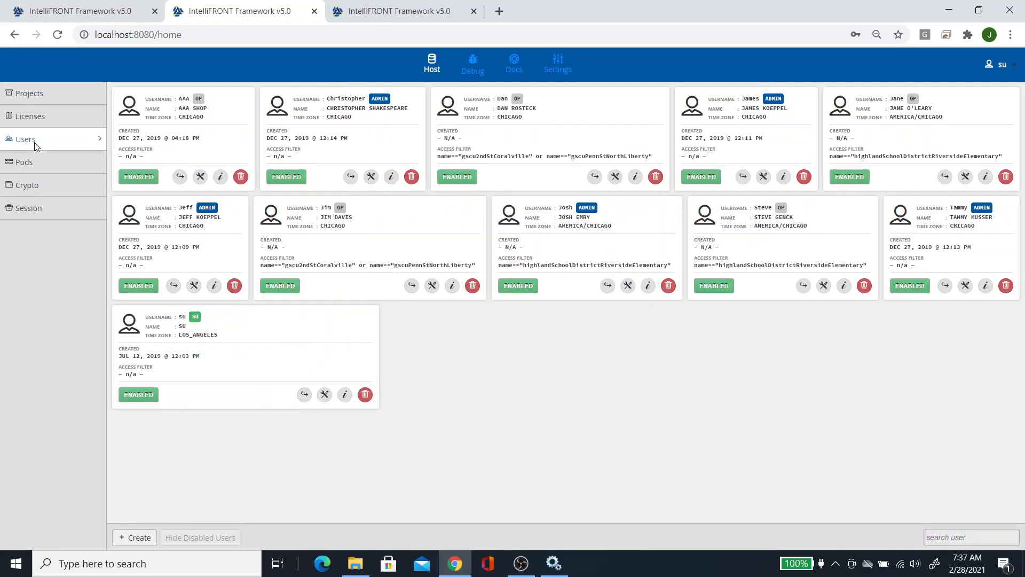
Create an Operator user with test as username, first name and last name, and fill in the user's e-mail
click(122, 537)
click(474, 206)
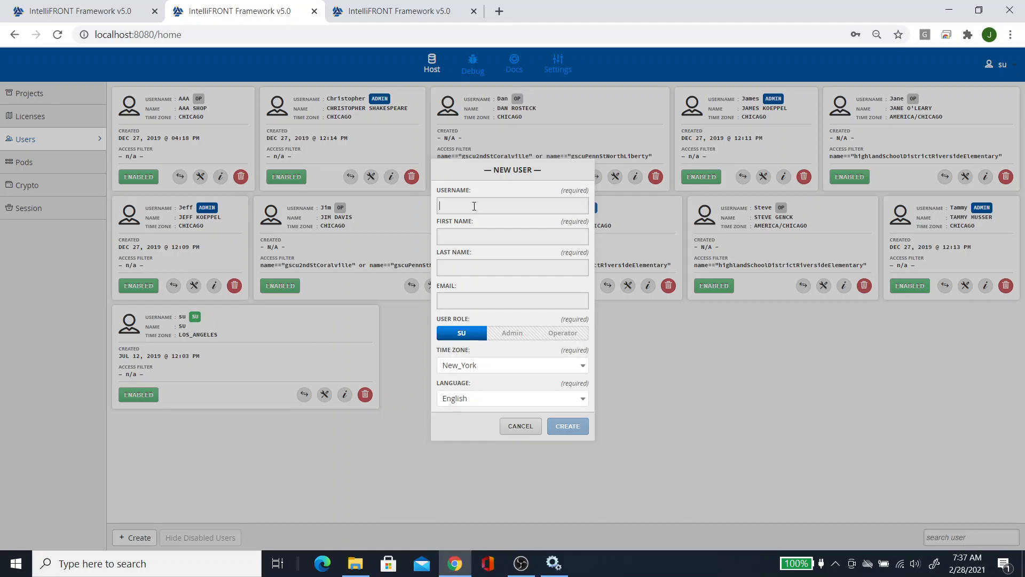
text(testestest)
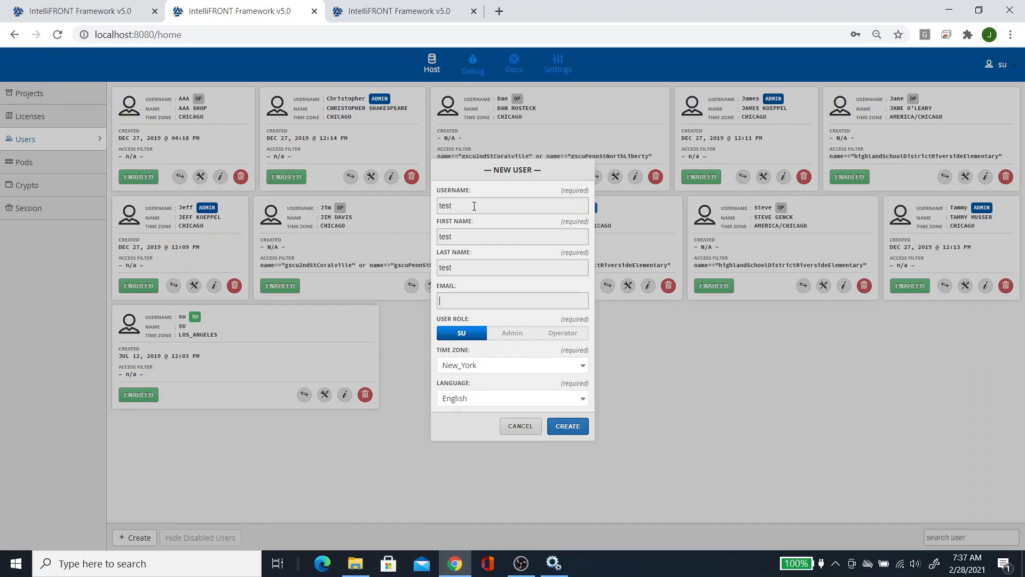
text(est@gmail.com)
click(568, 337)
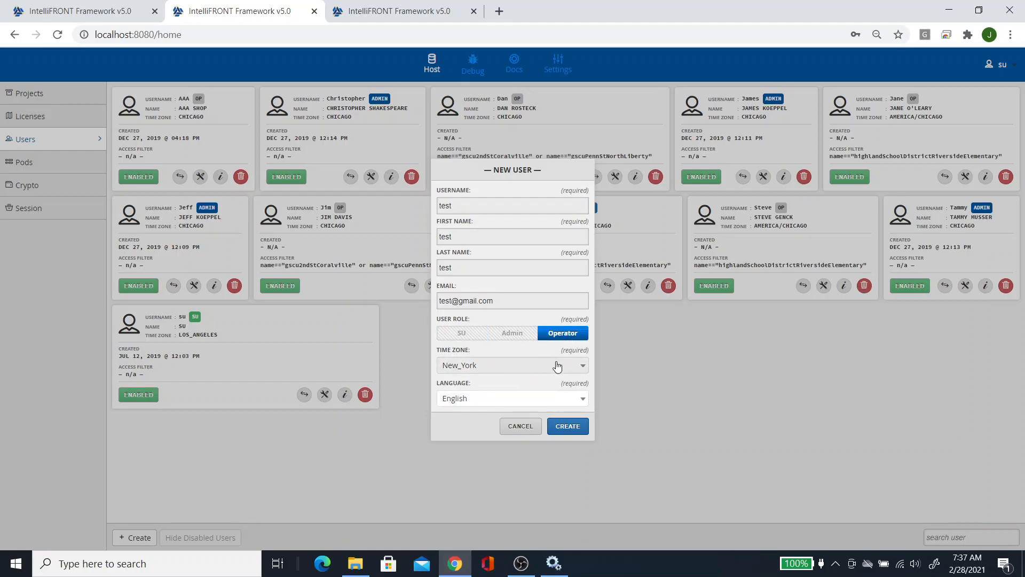
click(574, 427)
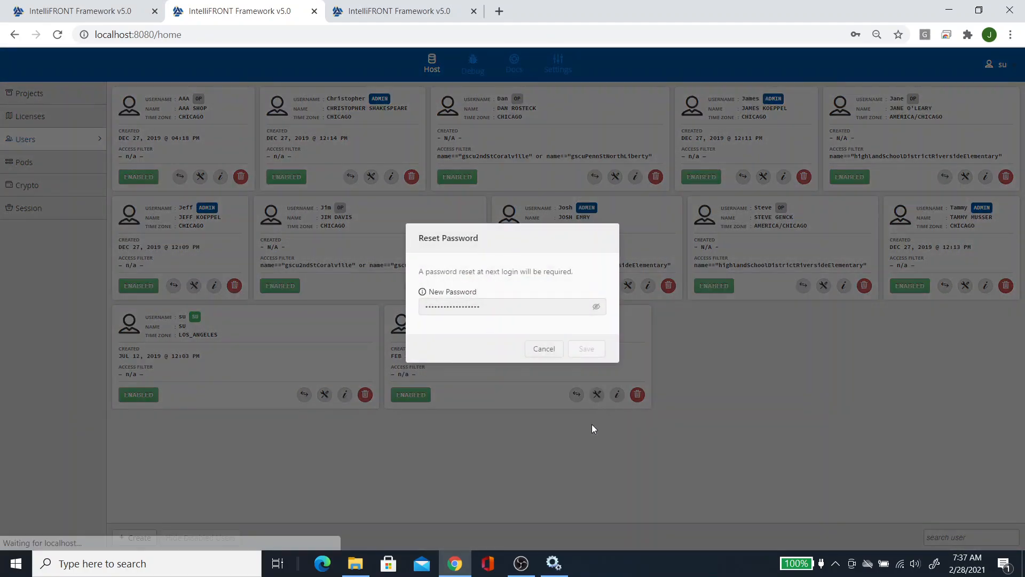
Replace the generated password of the new user with a new password and save it
drag(516, 303, 367, 300)
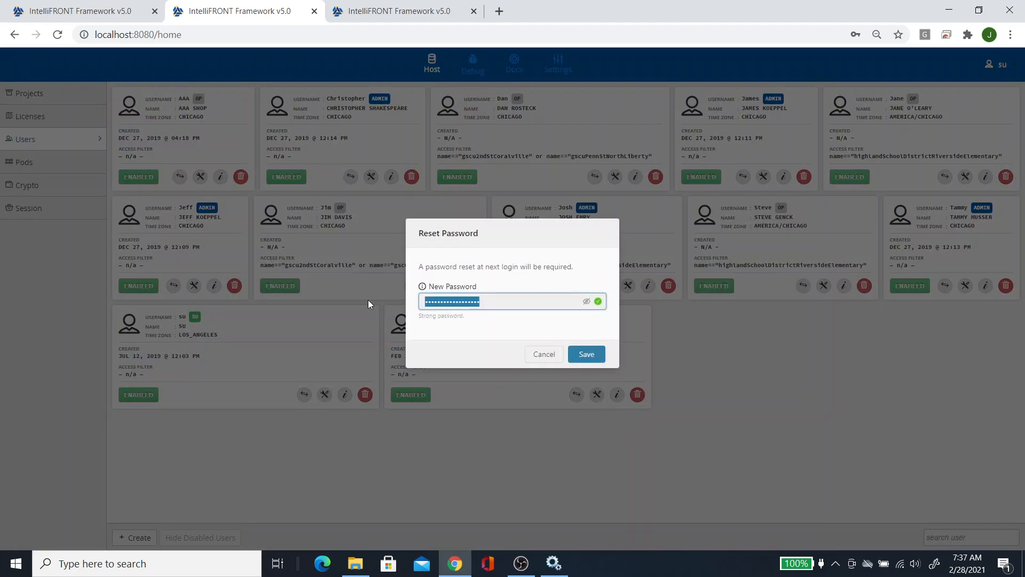
text(••••)
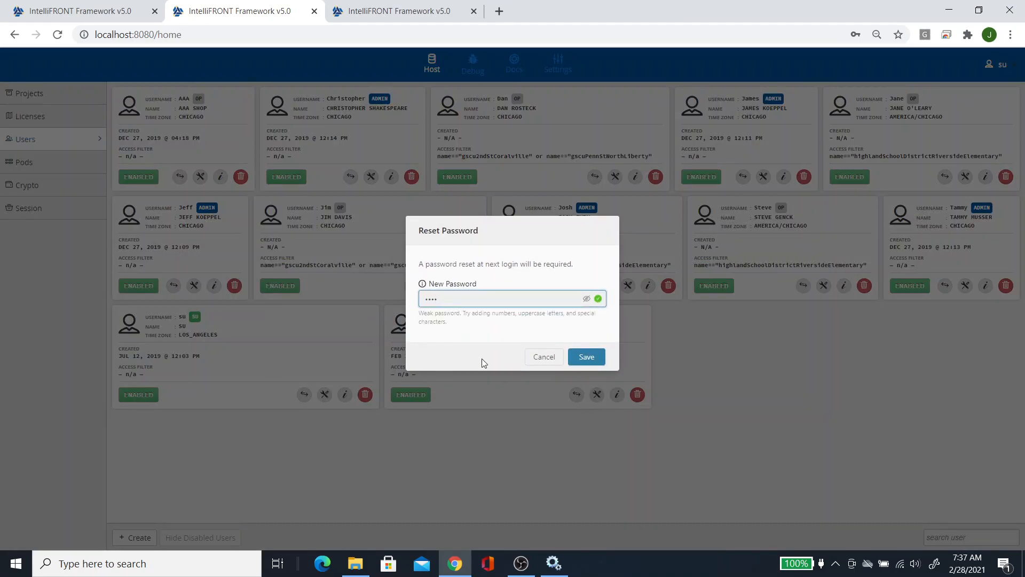
click(585, 357)
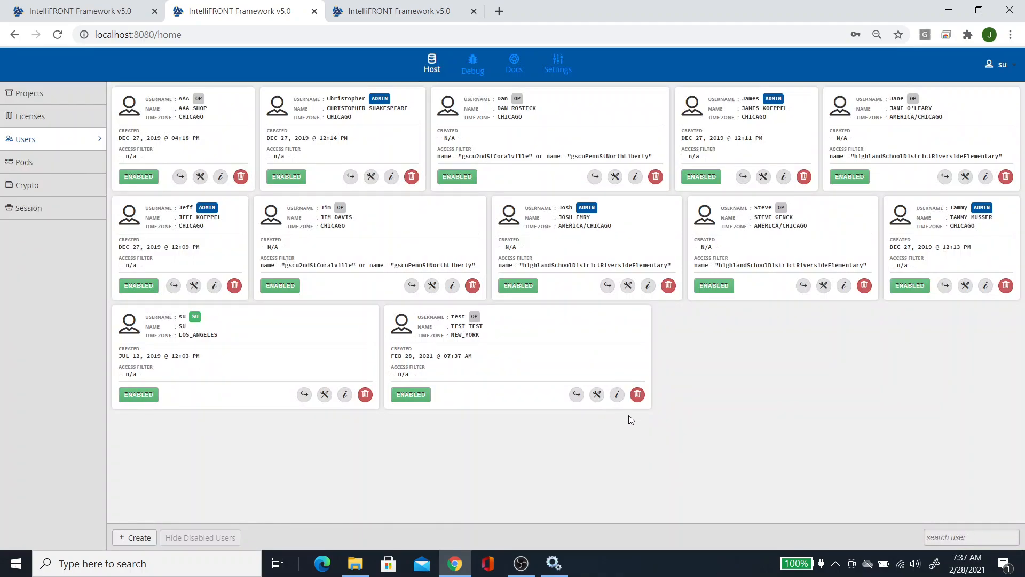
Examine the test user's property record, editable essentials and available project access options without changing anything
click(621, 397)
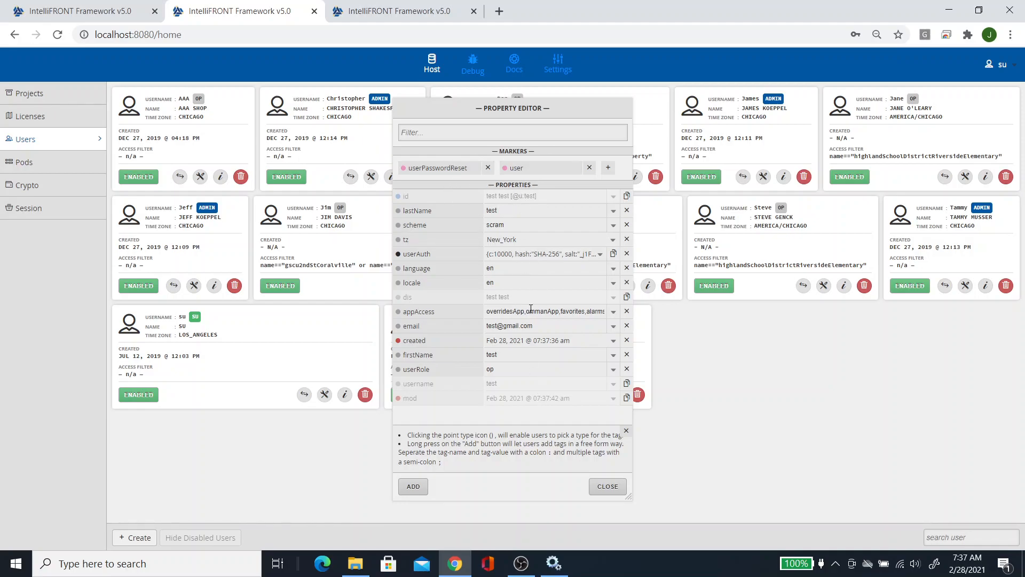
click(608, 487)
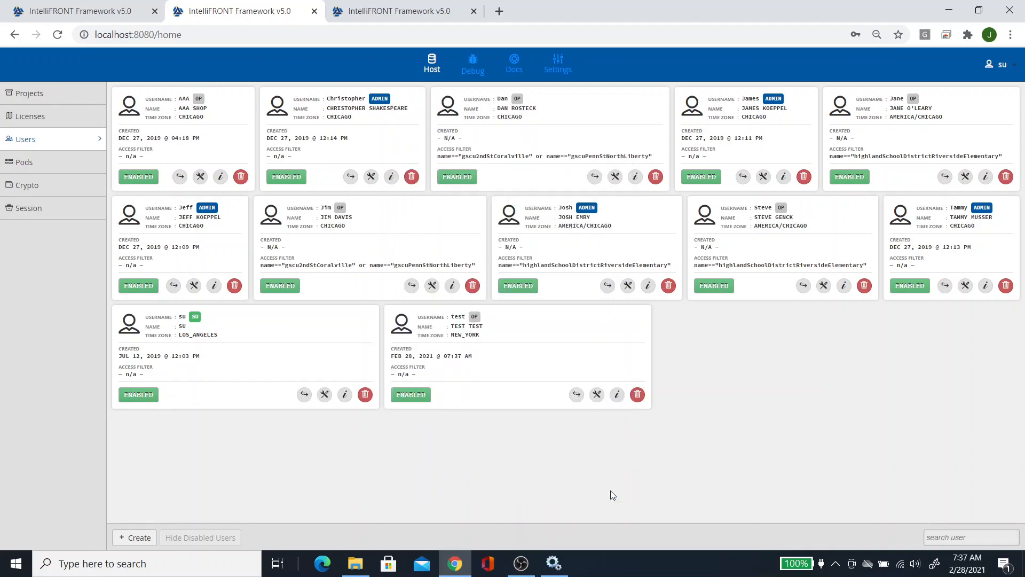
click(599, 394)
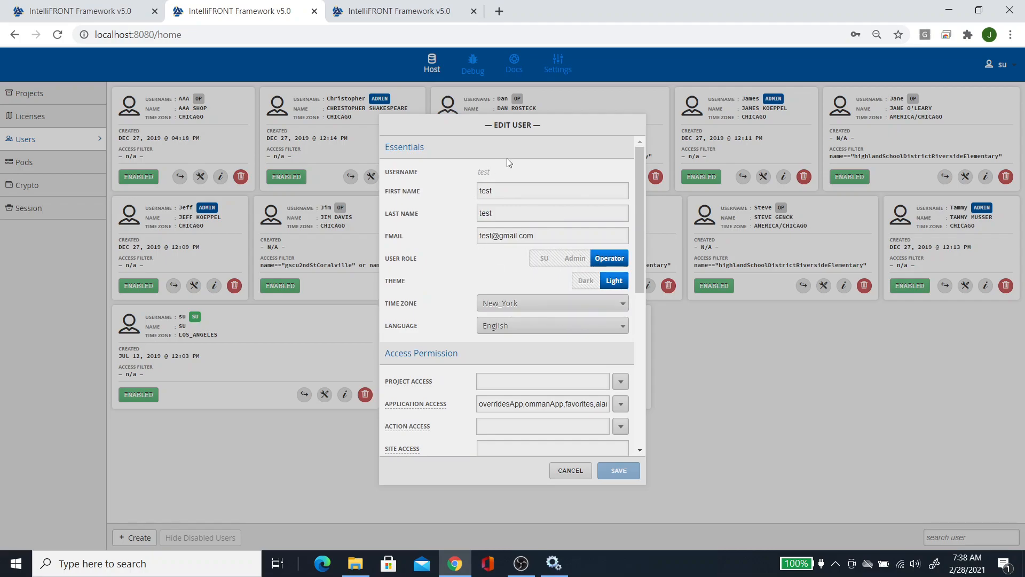
drag(638, 274, 654, 342)
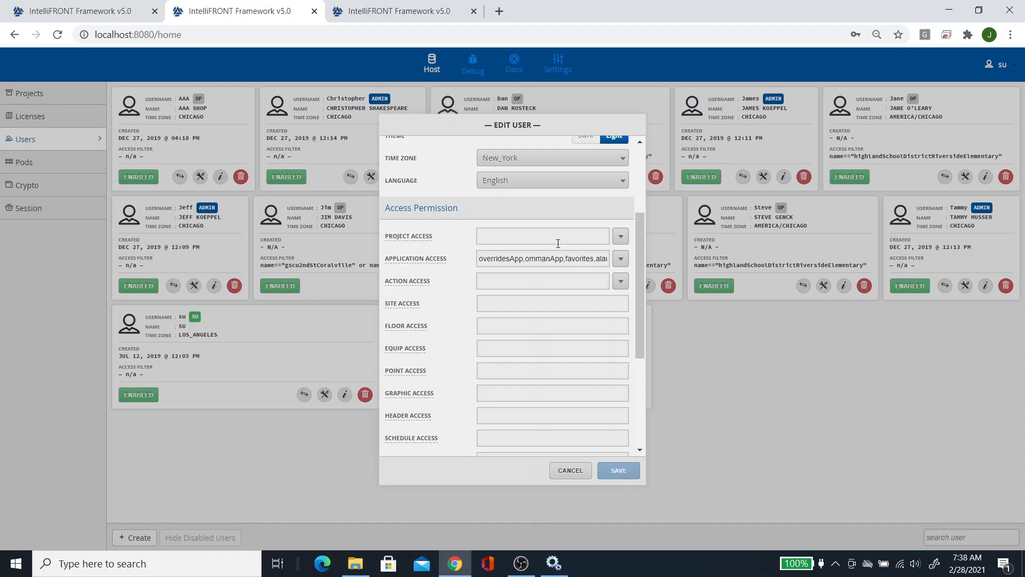
click(621, 237)
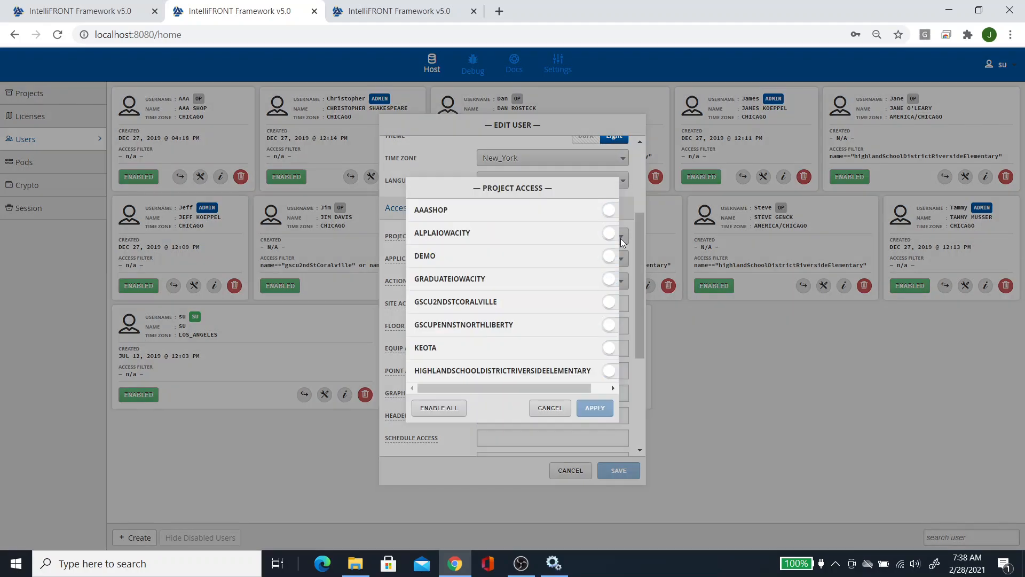
click(550, 408)
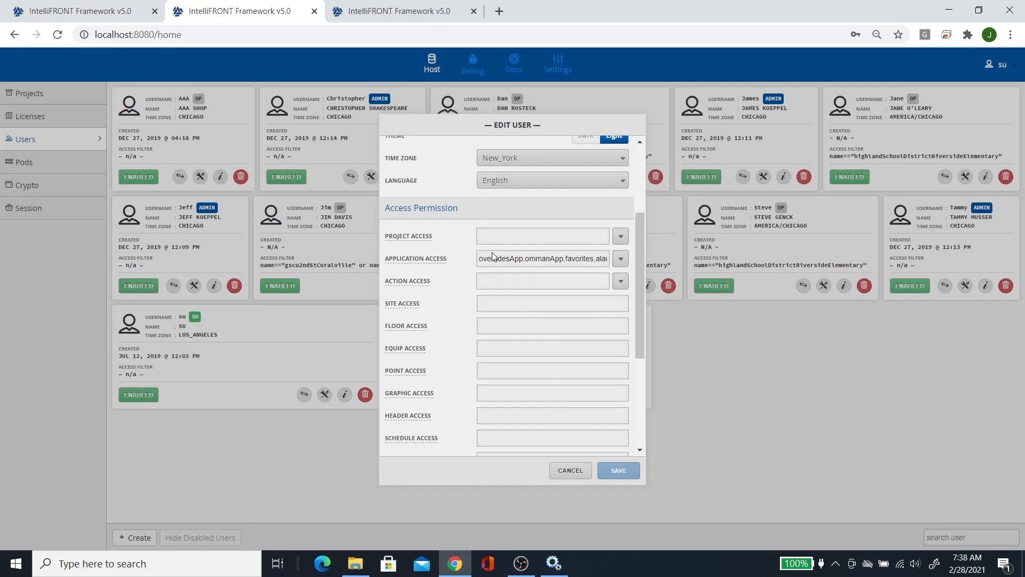
Examine the test user's application access list, from End User Apps through the Misc apps, without applying changes
click(620, 258)
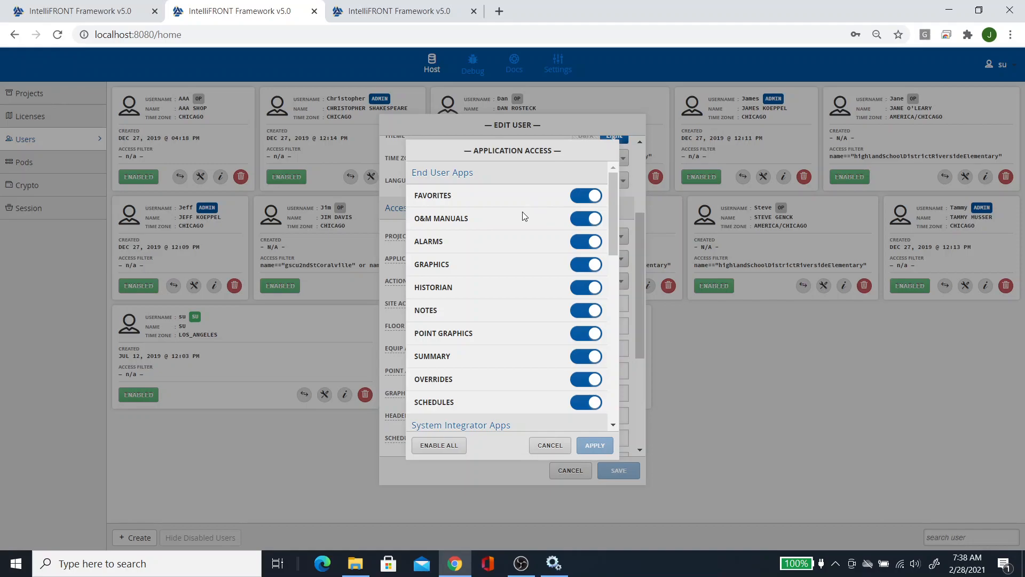
scroll(542, 284, down, 5)
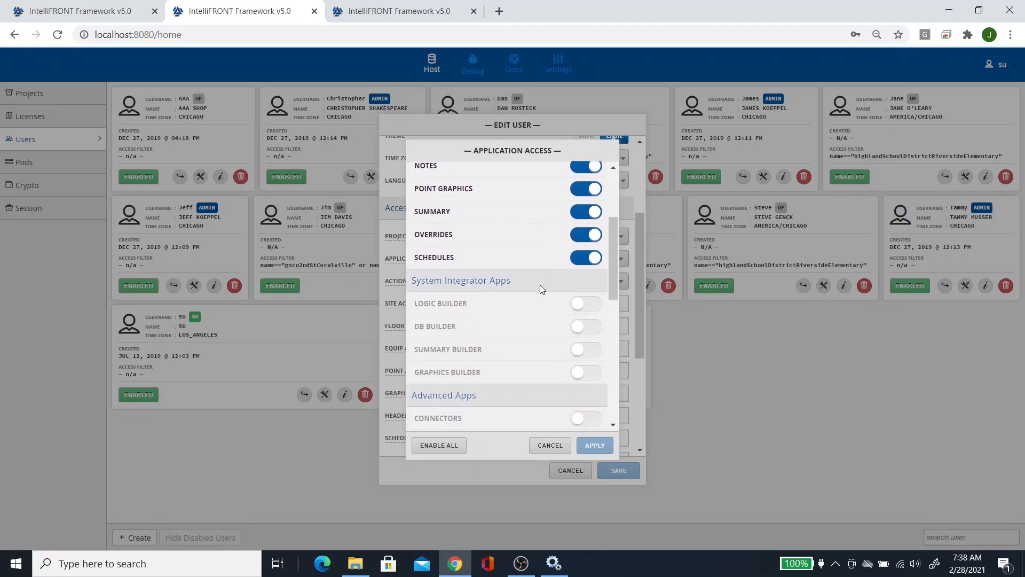
scroll(478, 230, up, 2)
scroll(479, 303, down, 5)
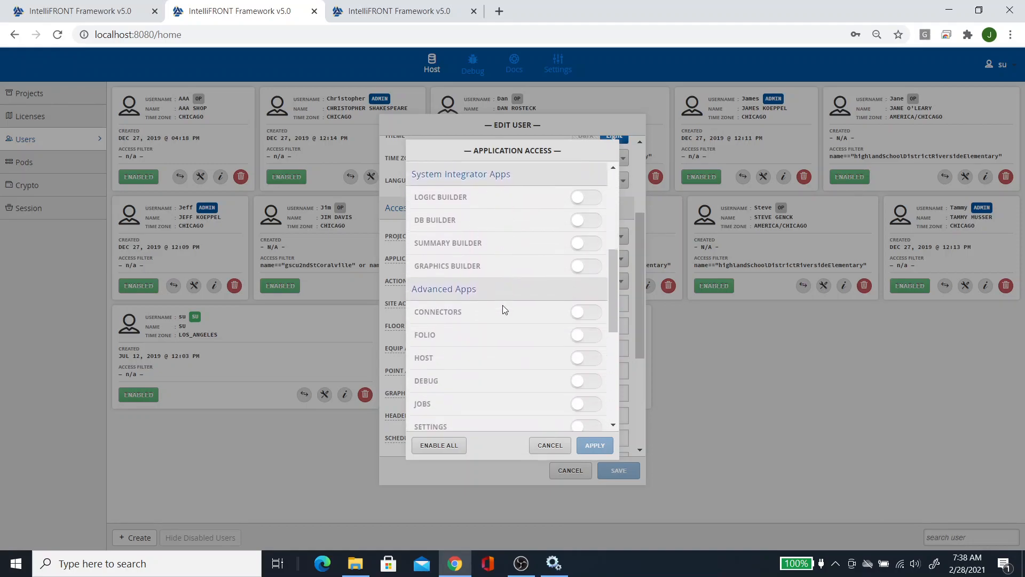
scroll(462, 287, down, 3)
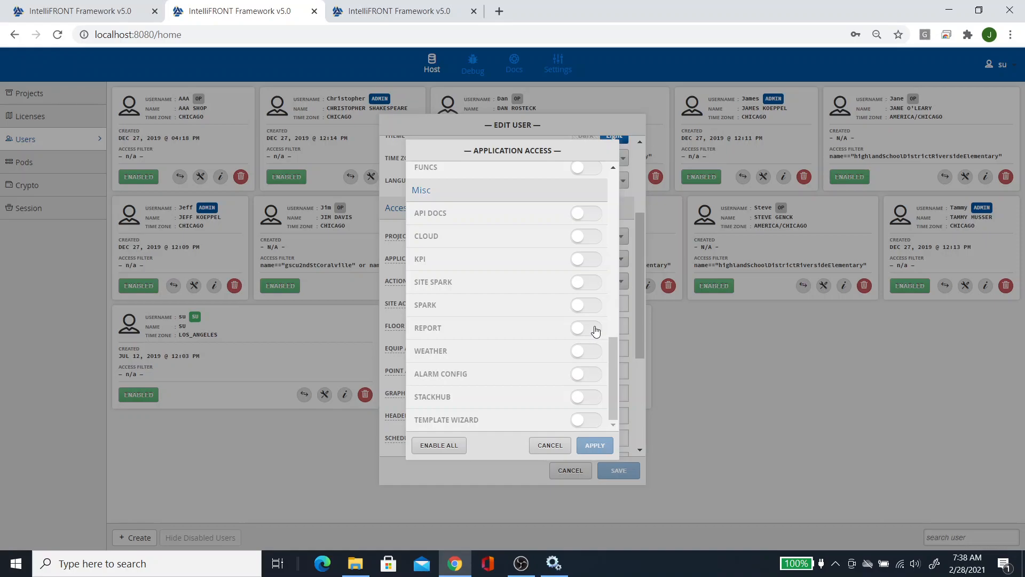
click(550, 446)
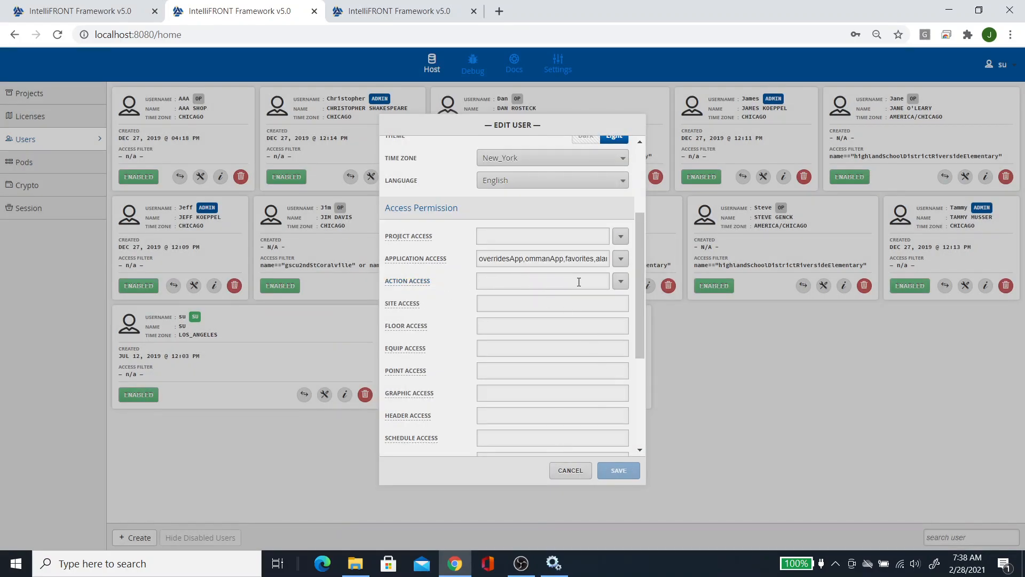
Enable HVAC in the test user's action access
click(621, 282)
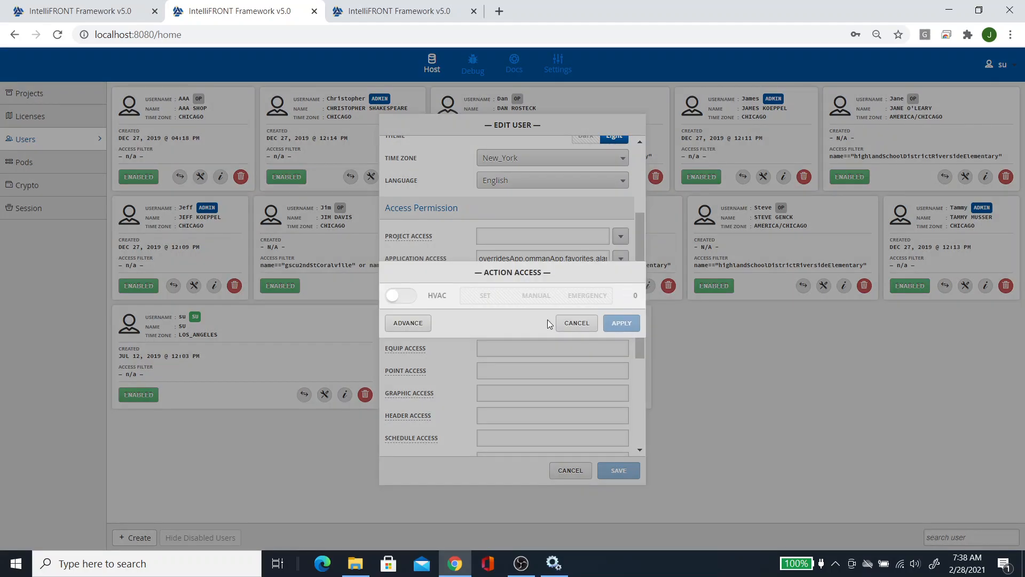
click(415, 296)
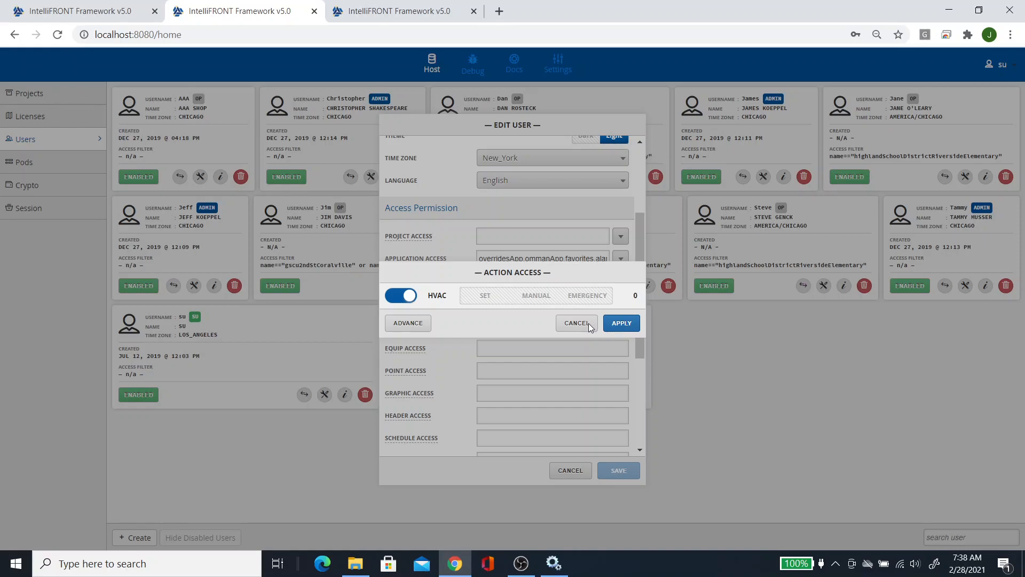
Examine the write array levels of the Heating Occupied Temp Setpoint point, from emergency to default, in the other browser tab
click(389, 15)
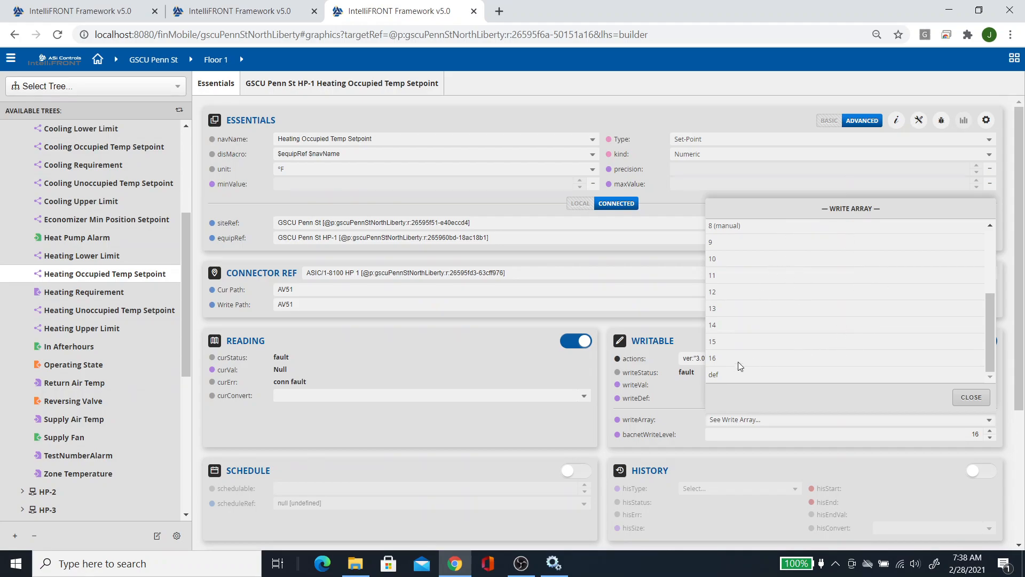
scroll(773, 356, up, 2)
scroll(773, 356, up, 2)
scroll(741, 252, down, 3)
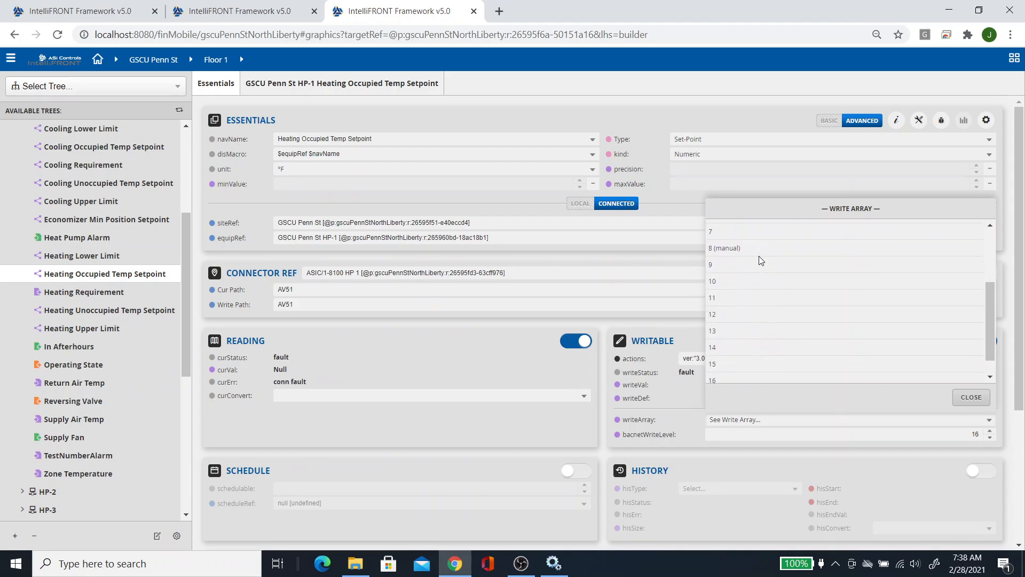
scroll(735, 319, up, 3)
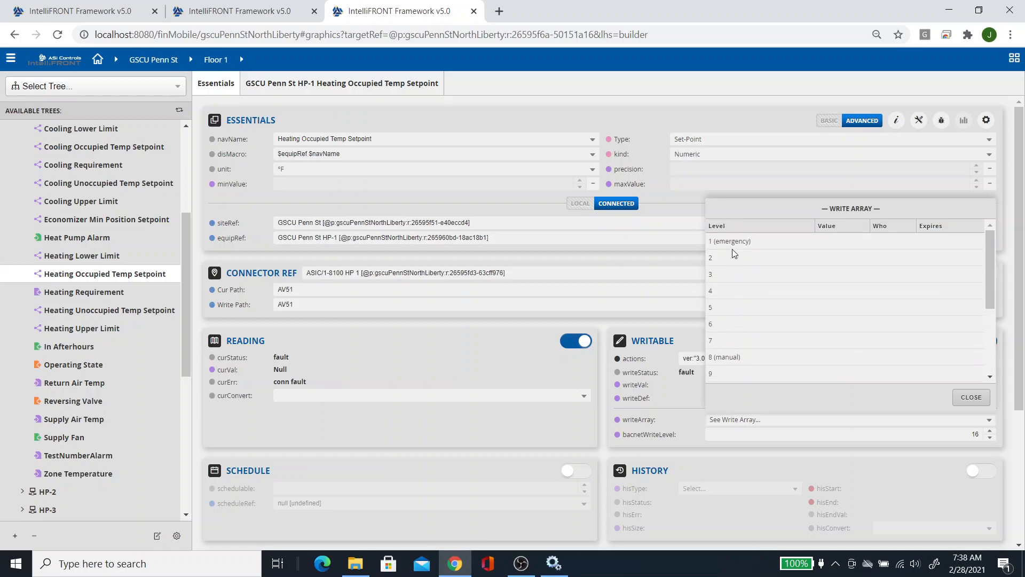
scroll(744, 280, down, 3)
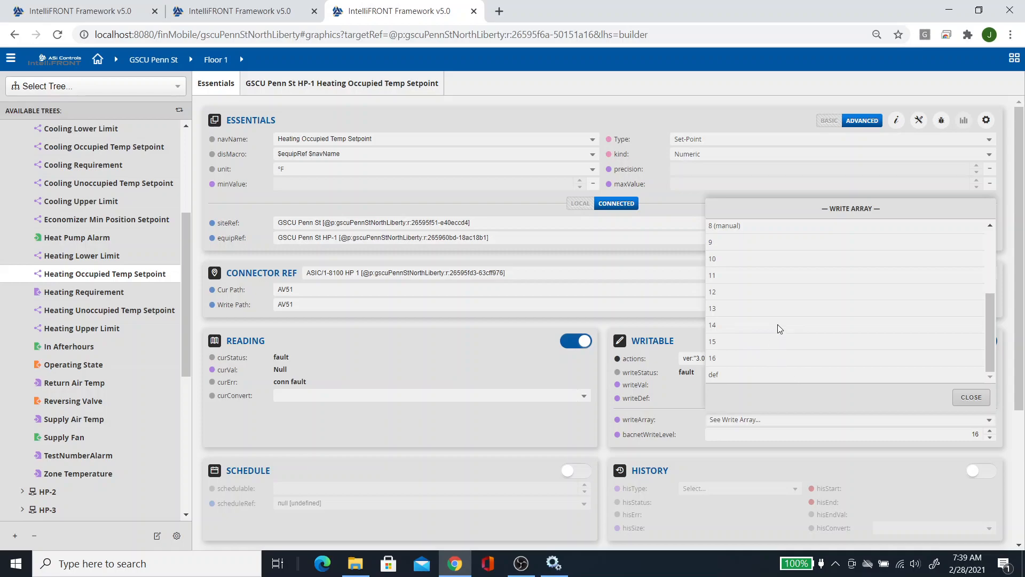
scroll(779, 329, up, 3)
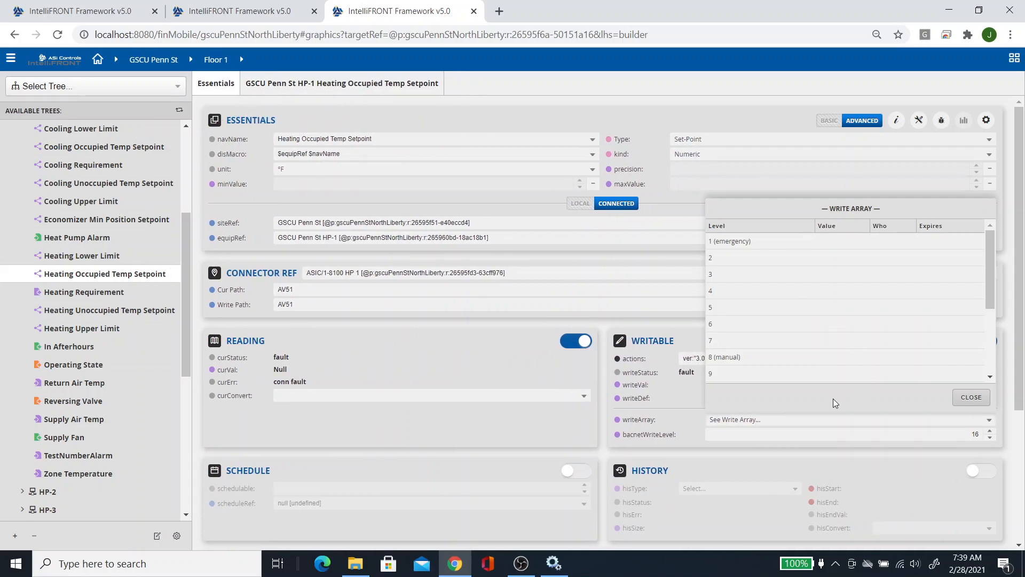
Cancel the test user's action access change and review the remaining access permissions and custom properties without saving
click(281, 12)
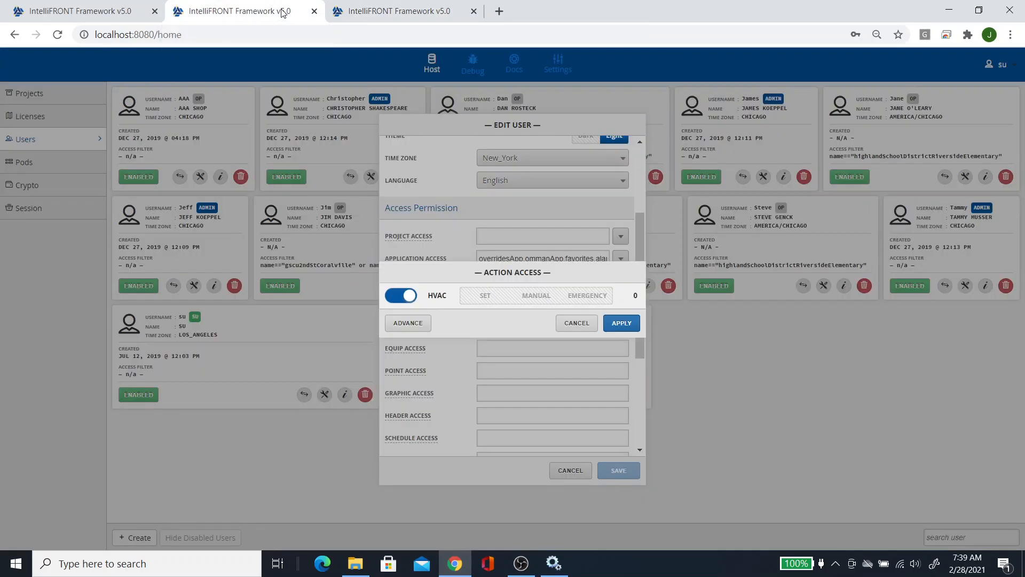
click(577, 323)
scroll(562, 267, down, 5)
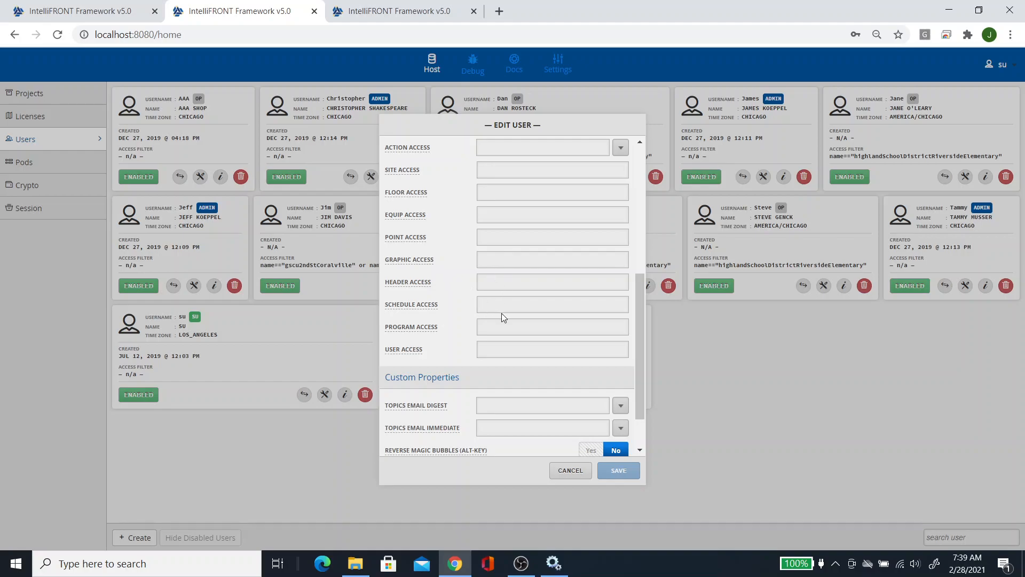
scroll(502, 313, down, 2)
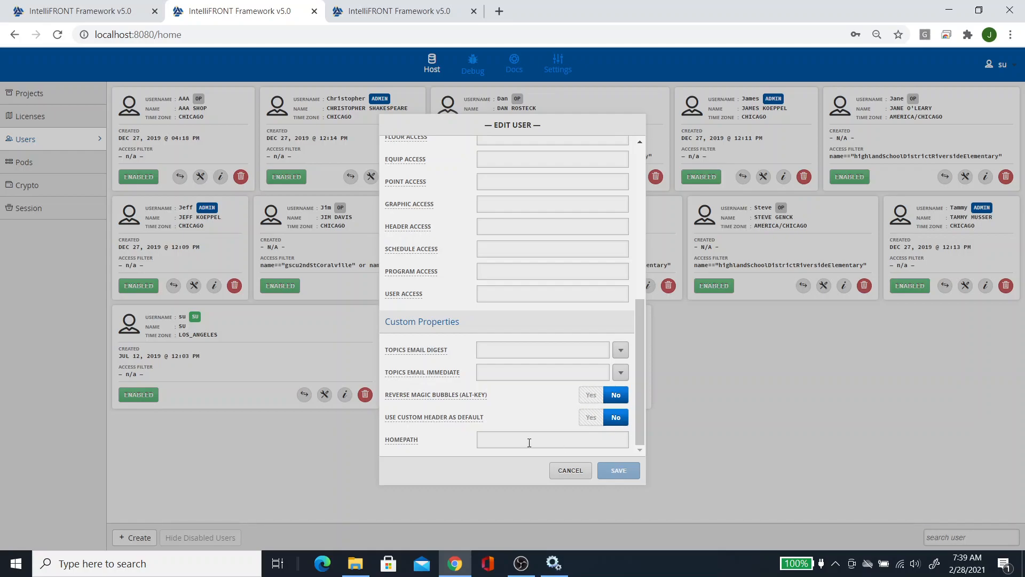
click(572, 471)
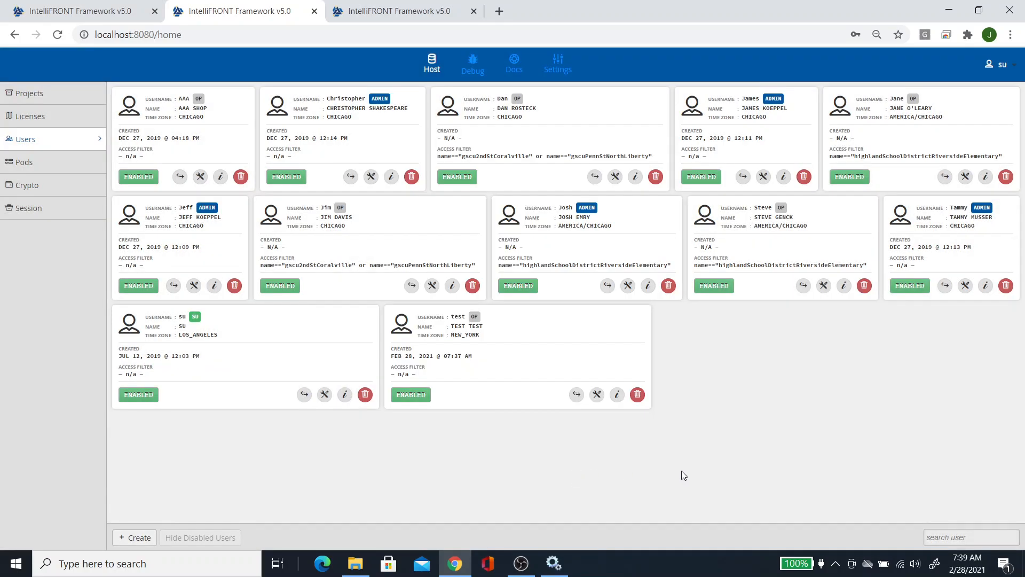